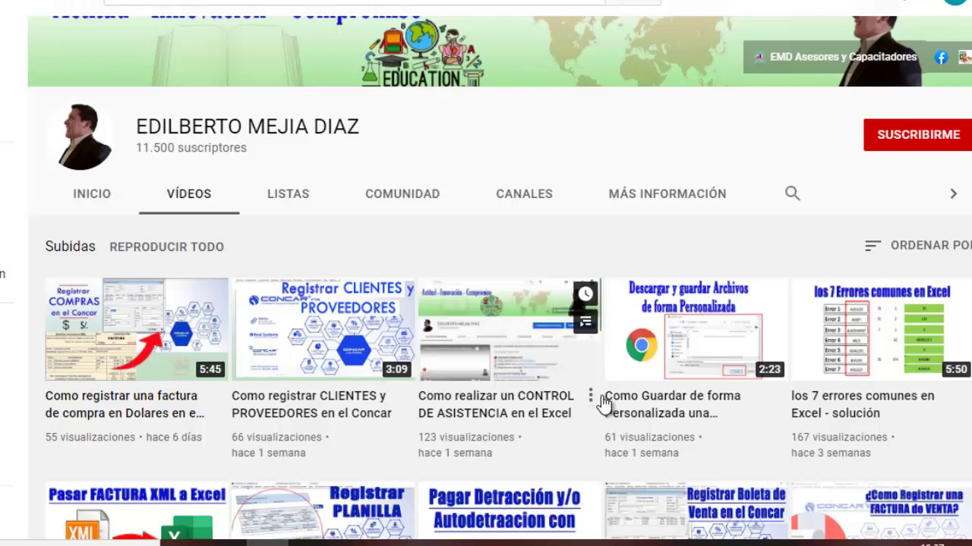
Step: Subscribe to the channel with SUSCRIBIRME and set its notification bell to Todas
click(900, 144)
click(957, 136)
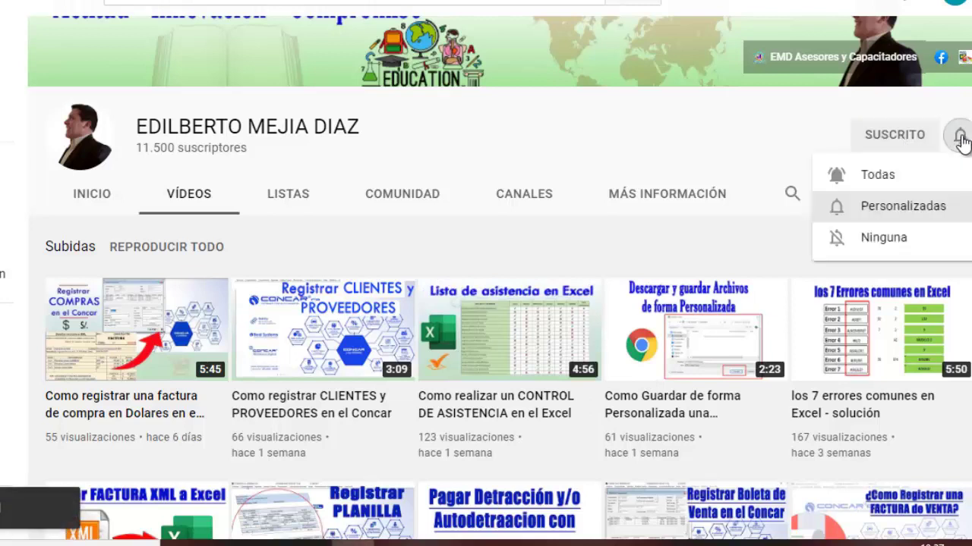
click(892, 176)
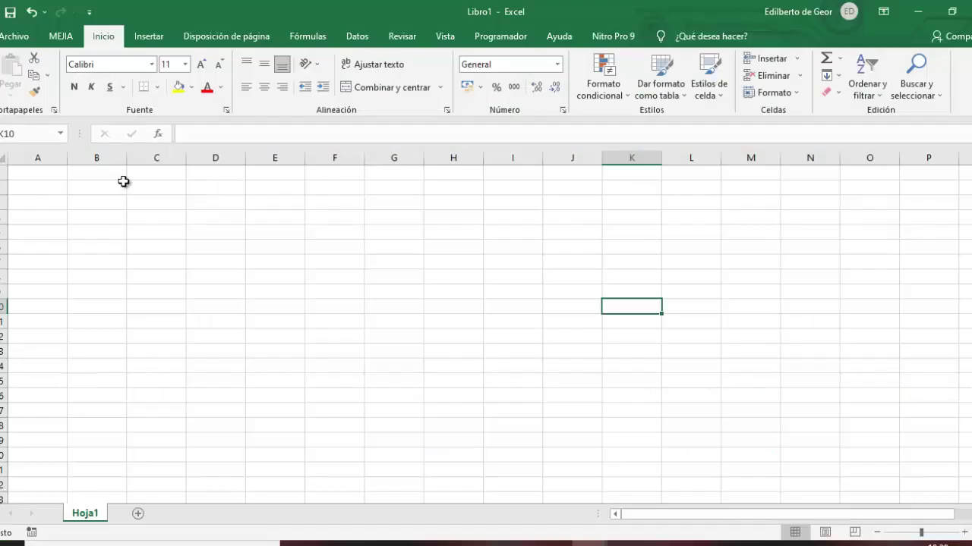
Step: Zoom the sheet to about 180% and enter the date 28-7-21 in cell B4
click(125, 185)
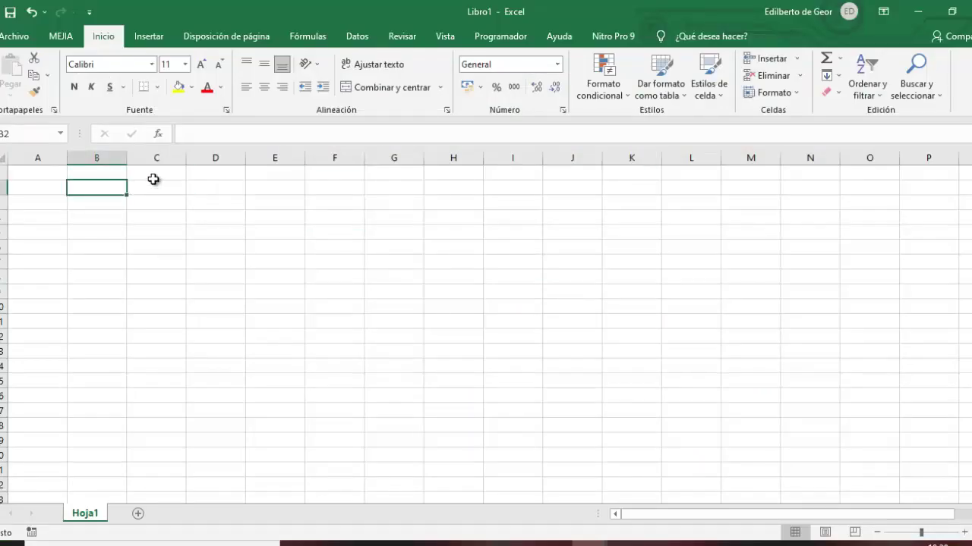
click(413, 173)
click(109, 215)
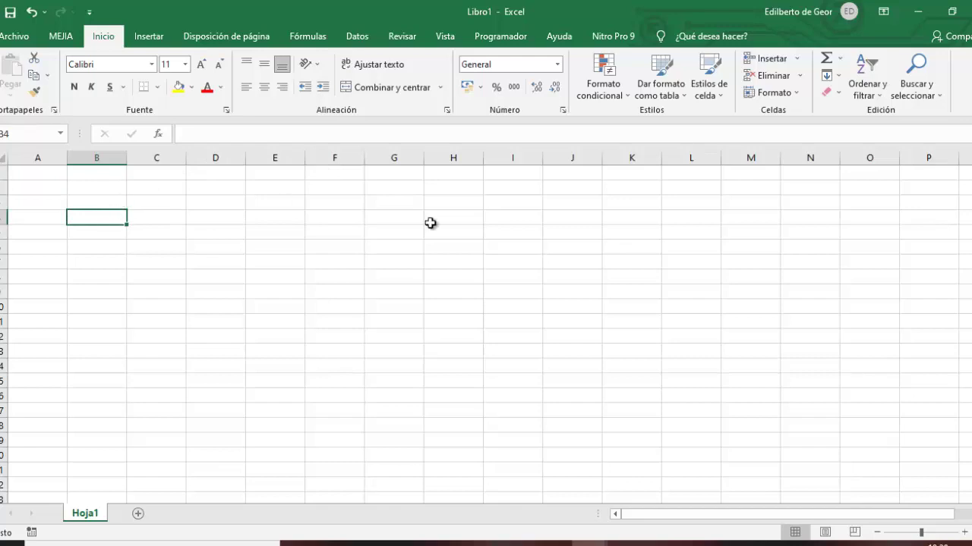
drag(921, 534, 930, 533)
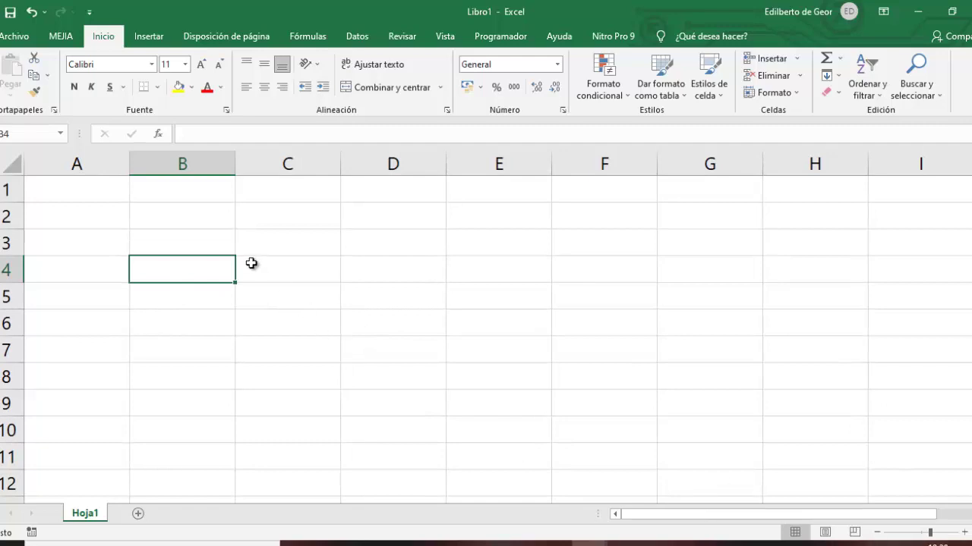
text(28-7-21)
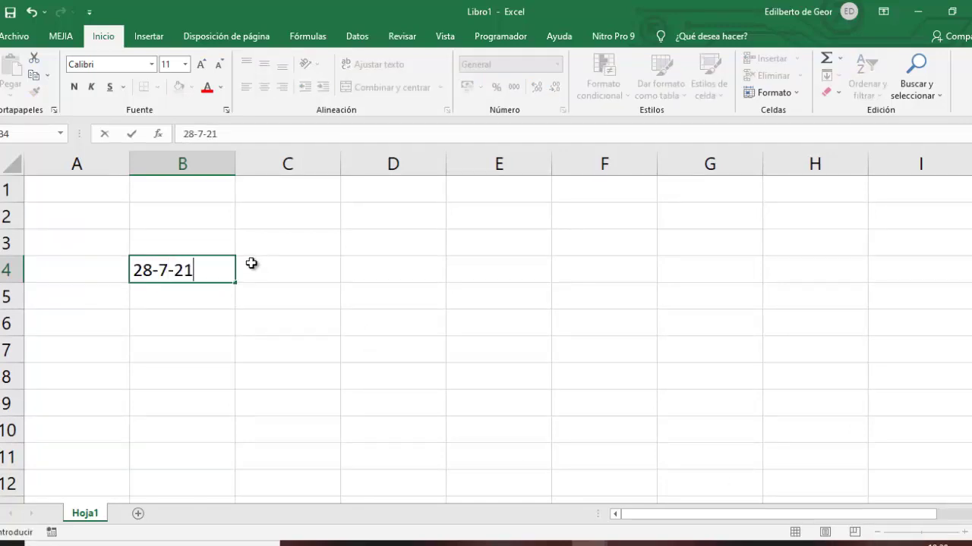
key(Return)
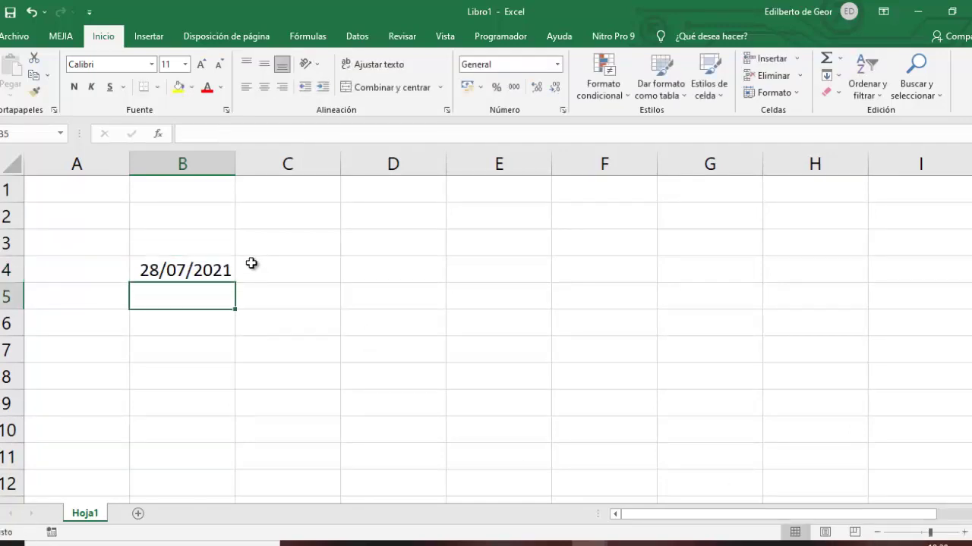
Step: Open Formato de celdas for B4 via Más formatos de número and view its Personalizada dd/mm/yyyy code
click(219, 270)
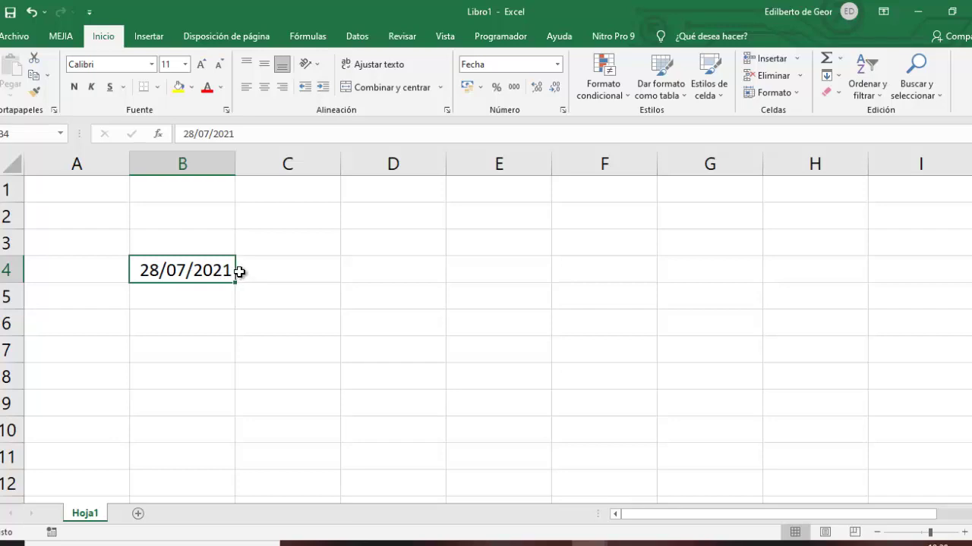
click(558, 64)
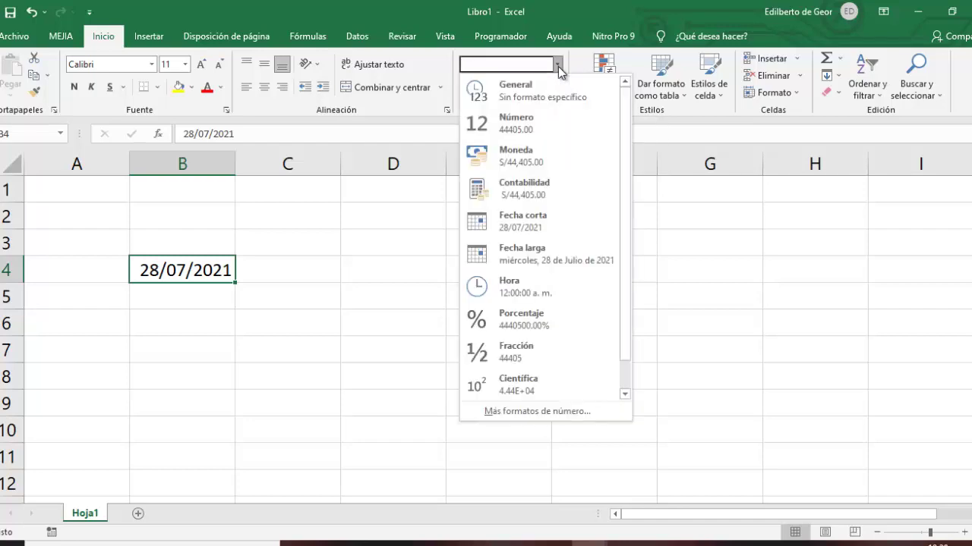
scroll(626, 281, down, 1)
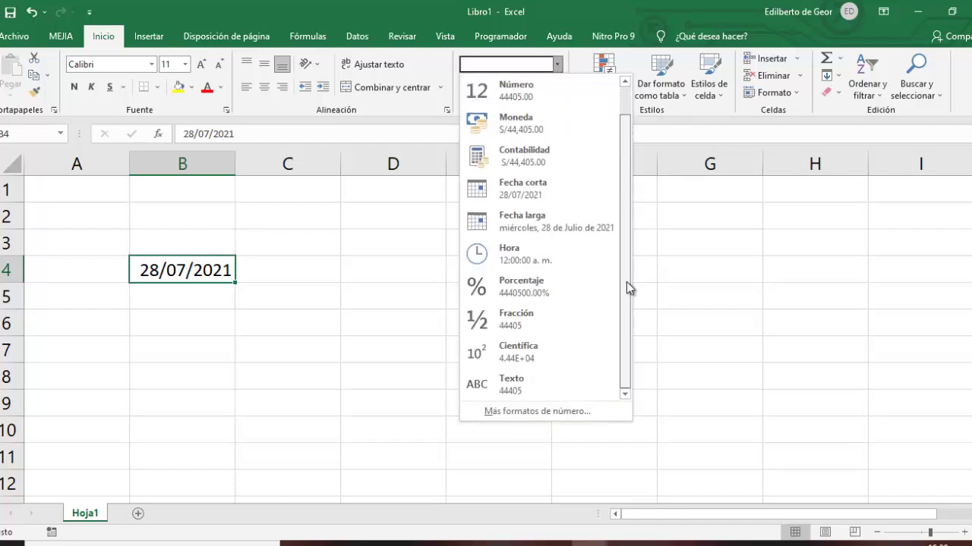
click(522, 413)
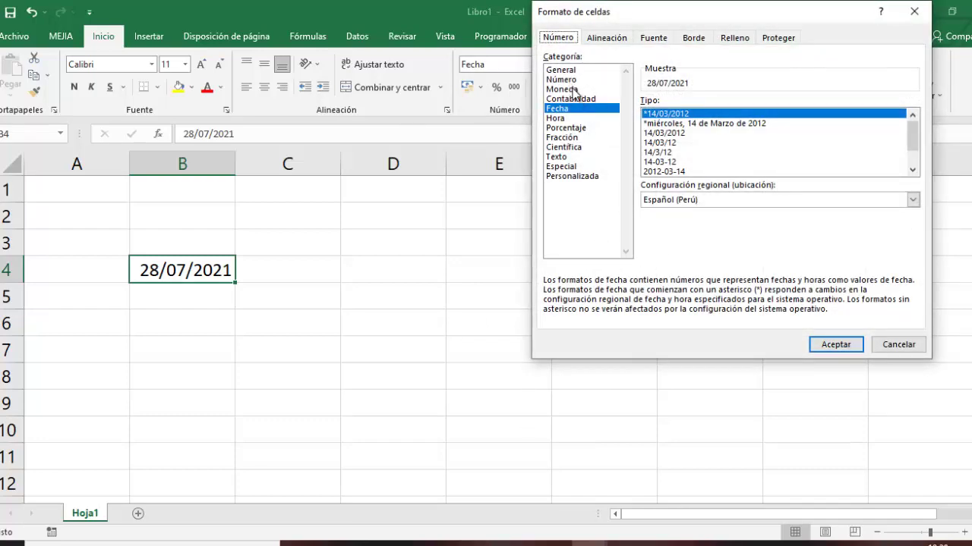
click(913, 170)
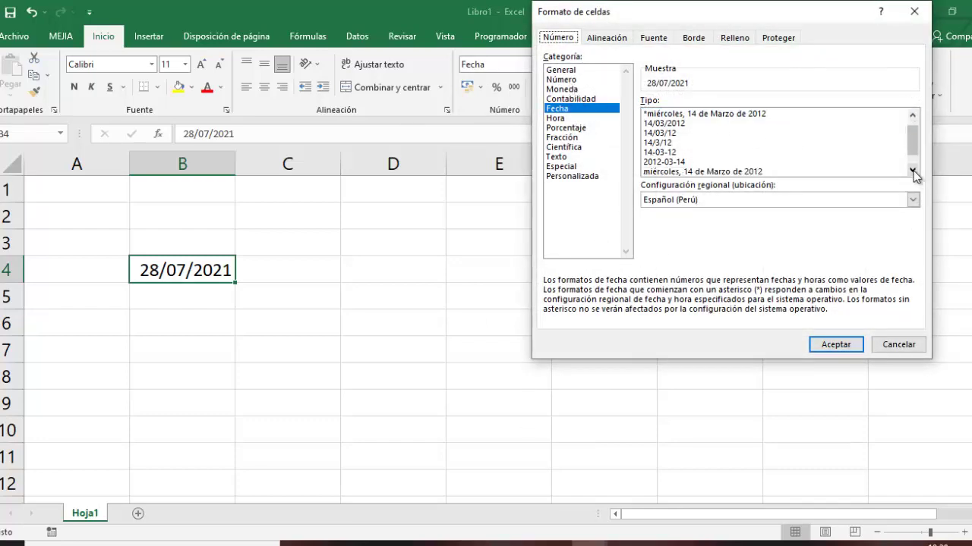
click(913, 170)
scroll(714, 170, down, 1)
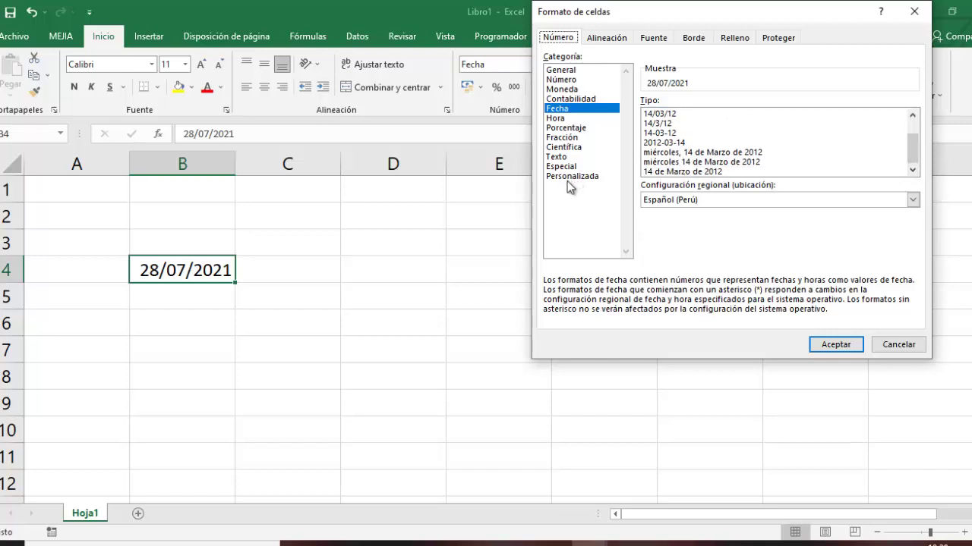
click(564, 176)
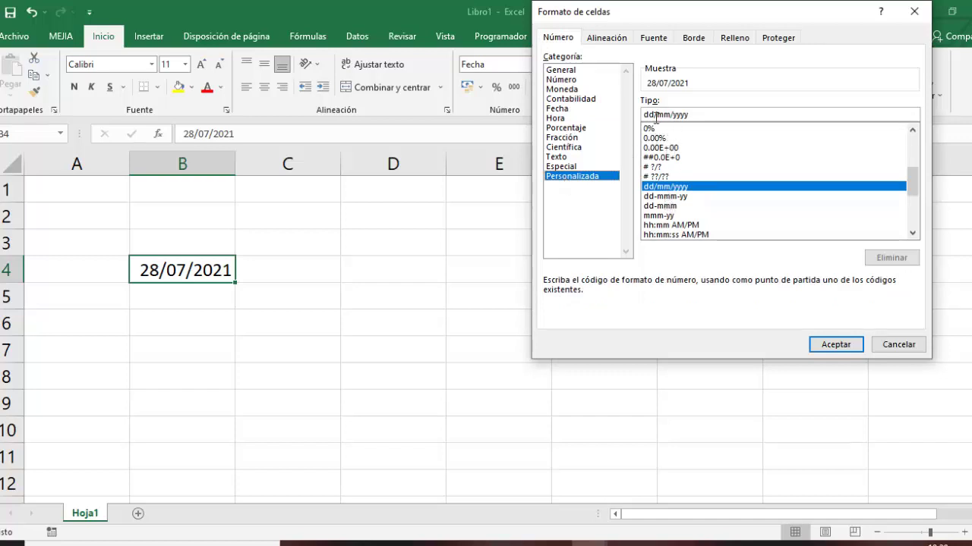
Step: Change B4's custom code to ddd/mm/yyyy so it displays mié/07/2021
drag(655, 19, 400, 110)
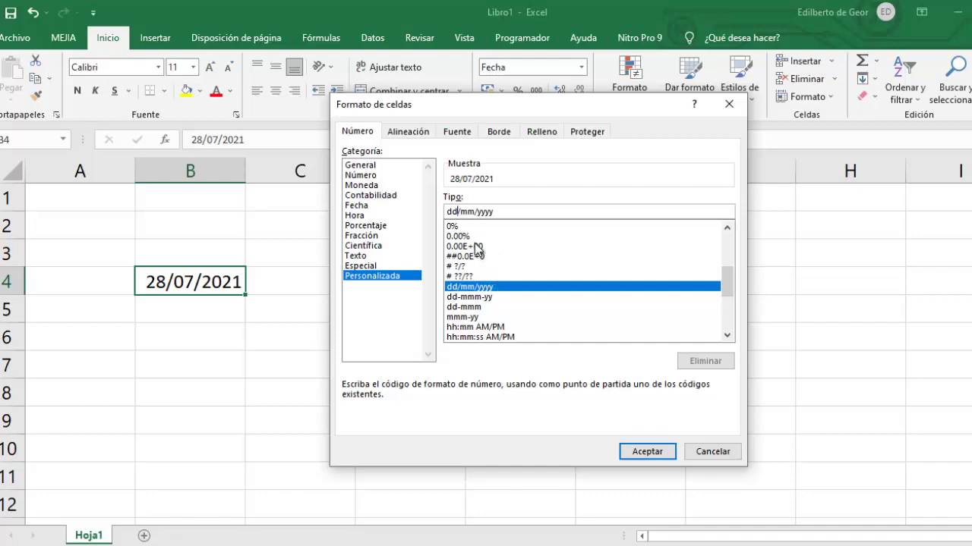
text(d)
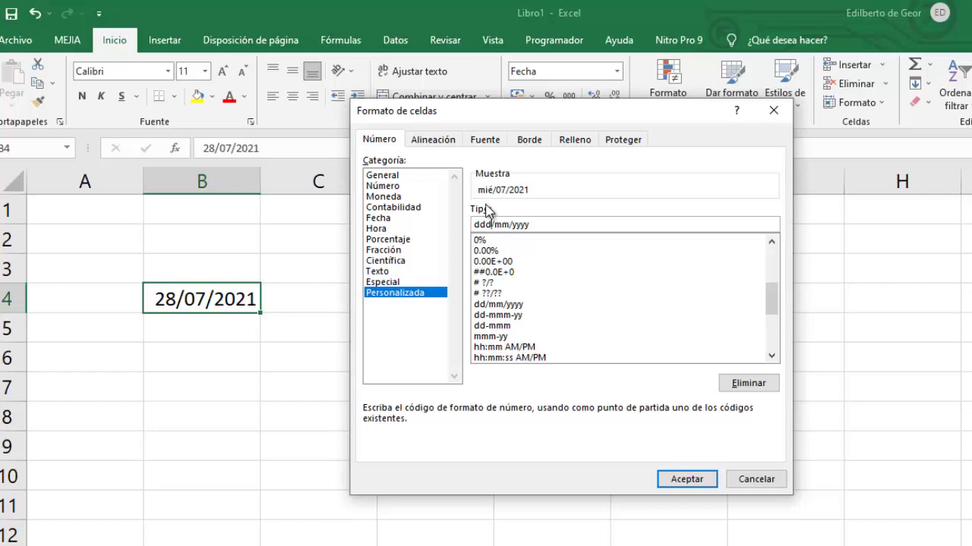
key(Return)
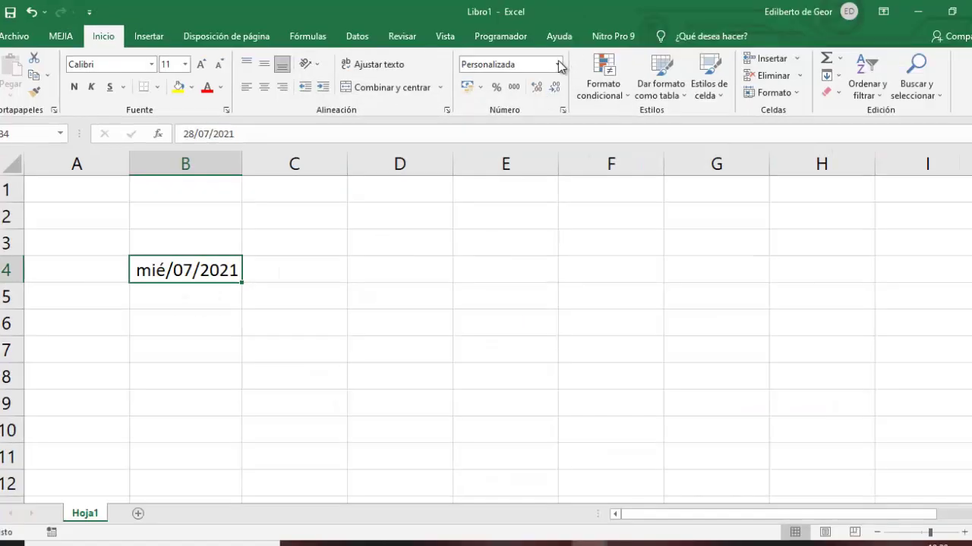
Step: Change B4's custom format code to dddd/mm/yyyy to show miércoles/07/2021
click(557, 65)
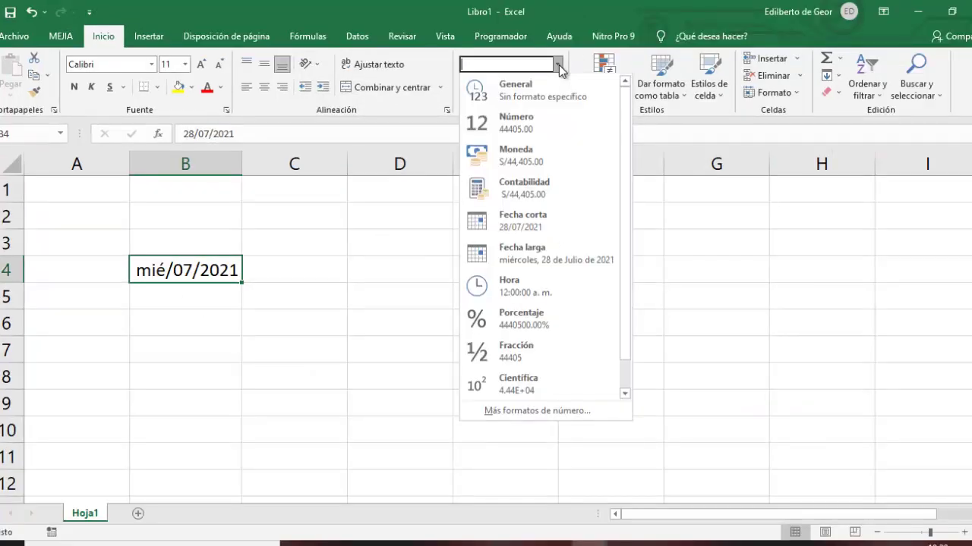
click(561, 411)
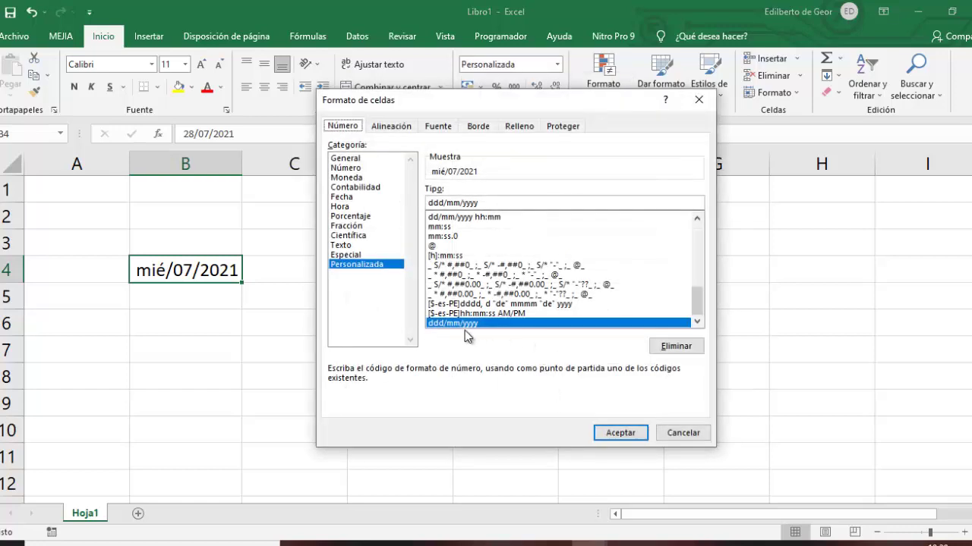
click(439, 202)
text(d)
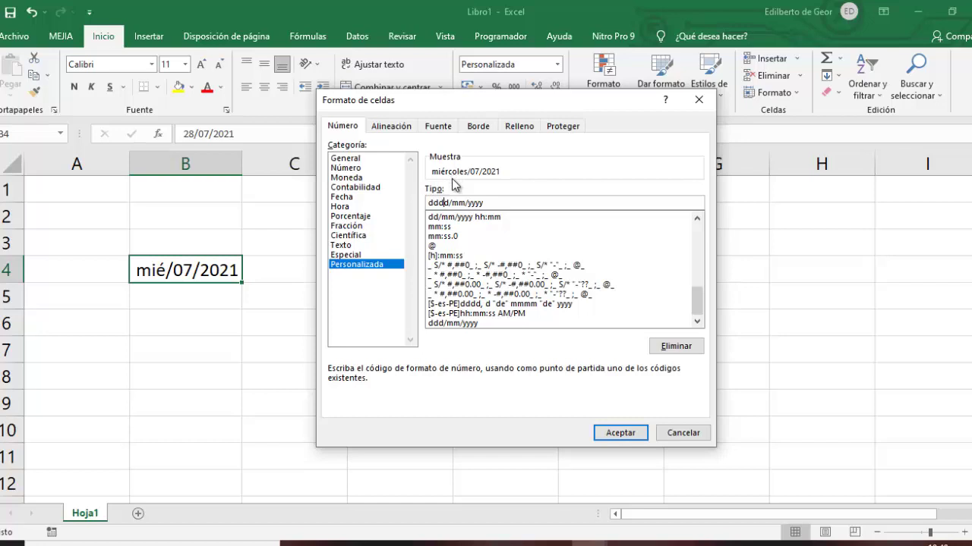
click(619, 433)
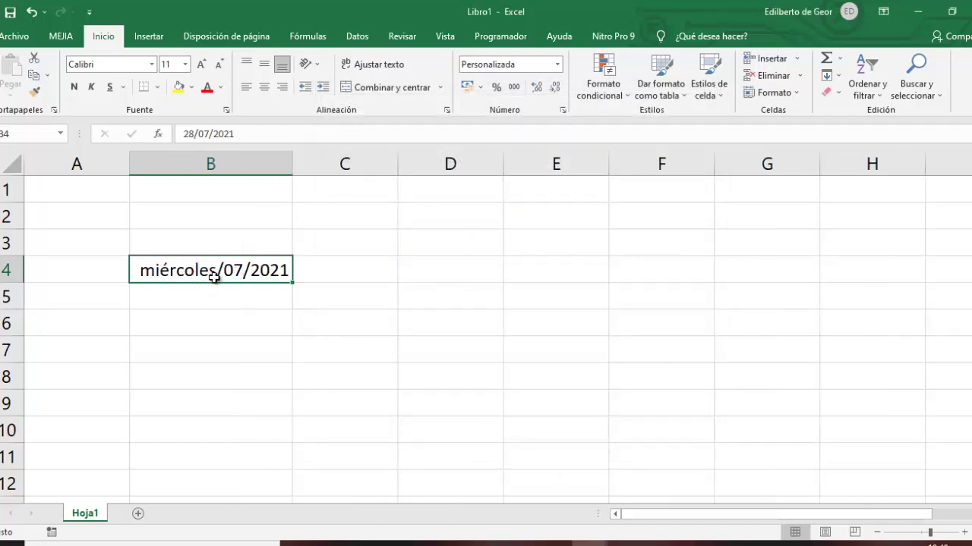
Step: Edit B4's custom code to dddd/mmm/yyyy so the month appears as Jul
click(557, 64)
scroll(600, 320, down, 1)
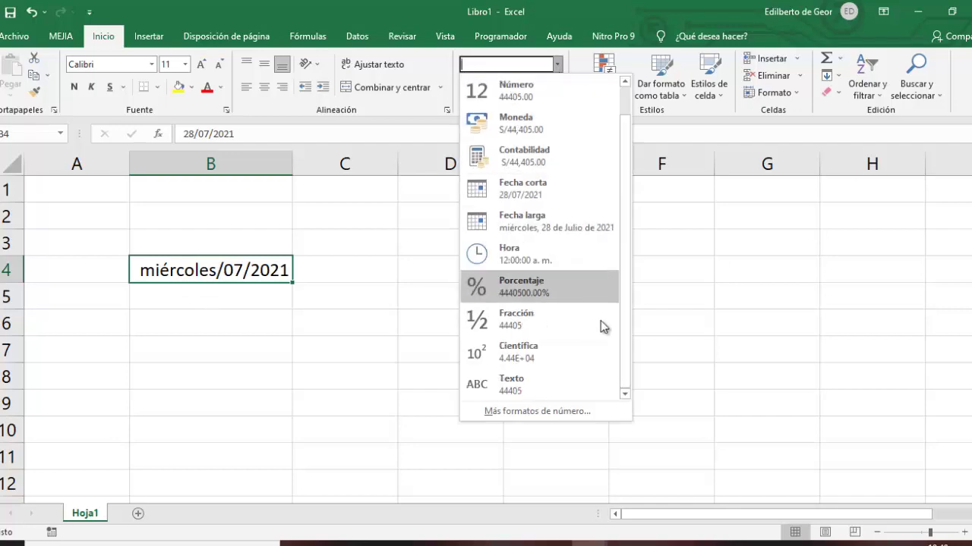
click(554, 413)
click(441, 202)
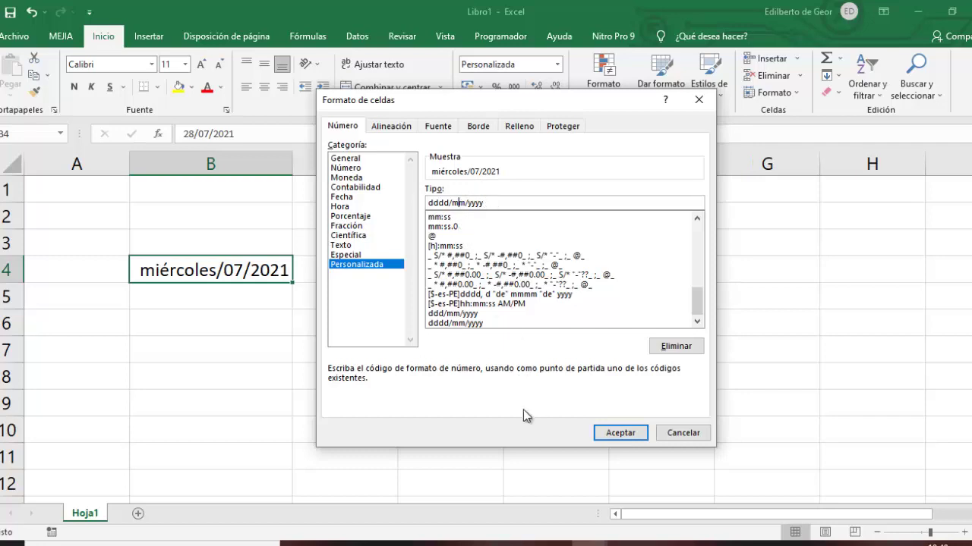
text(m)
click(621, 434)
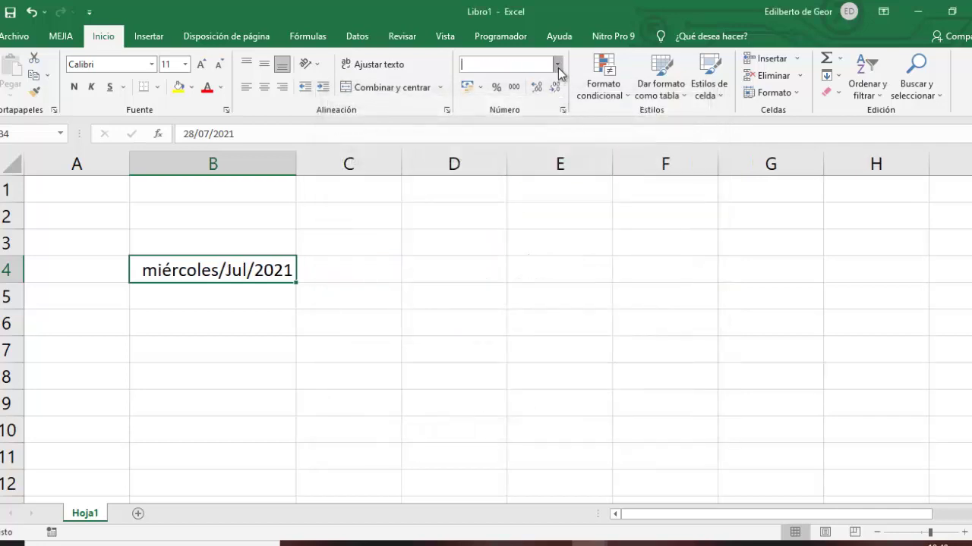
Step: Update B4's custom code to dddd/mmmm/yyyy, showing the full month Julio
click(558, 65)
scroll(575, 364, down, 1)
click(575, 411)
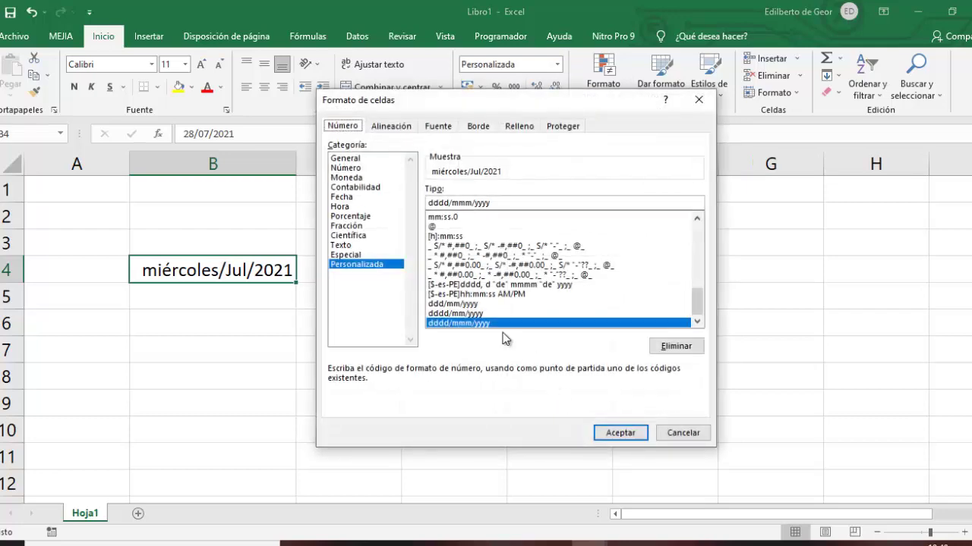
click(459, 203)
text(m)
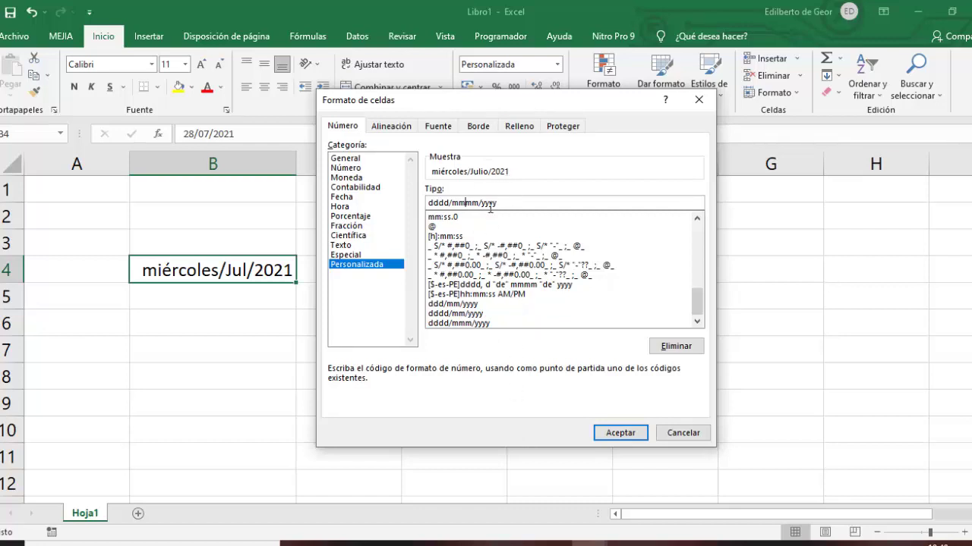
click(619, 433)
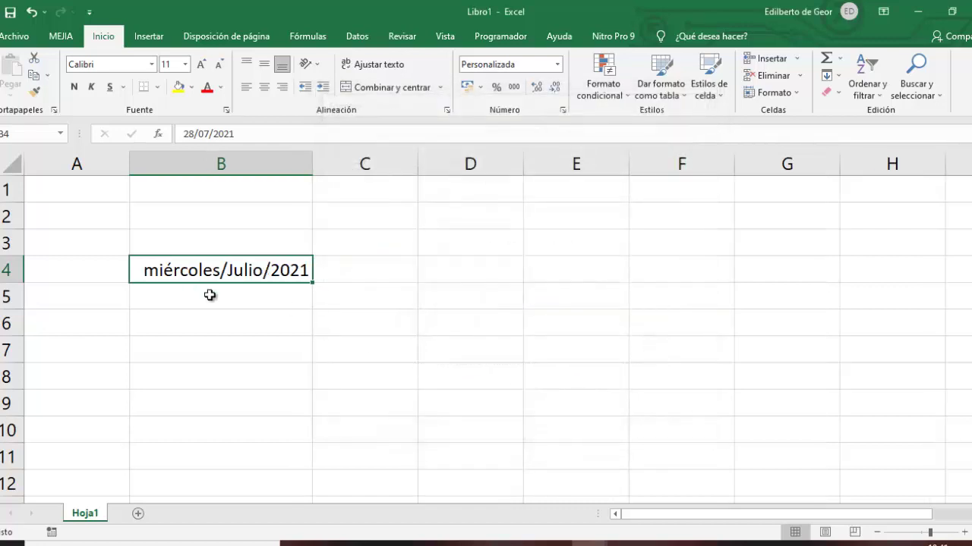
Step: Bold B4 and change its custom code to dddd-mmmm-yyyy, replacing slashes with hyphens
key(ctrl+n)
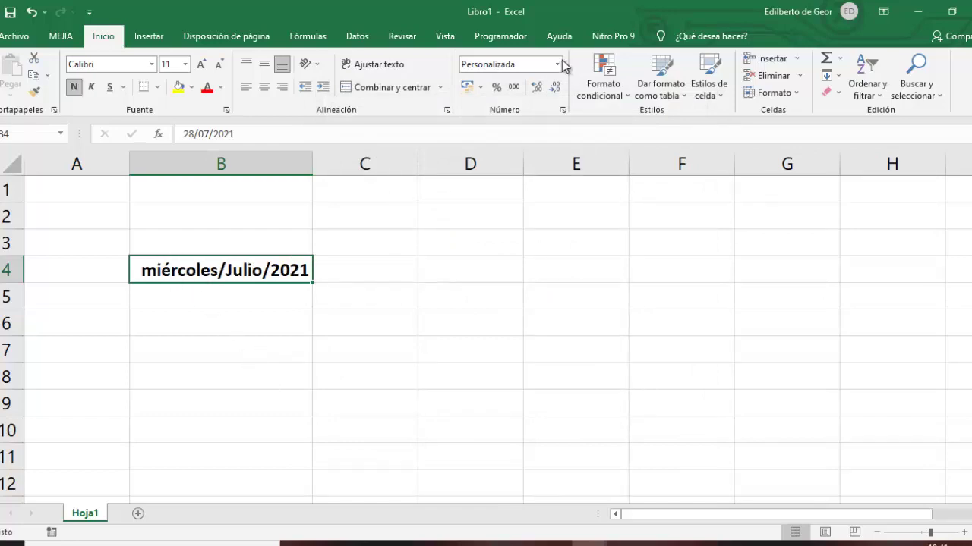
click(558, 65)
scroll(580, 356, down, 1)
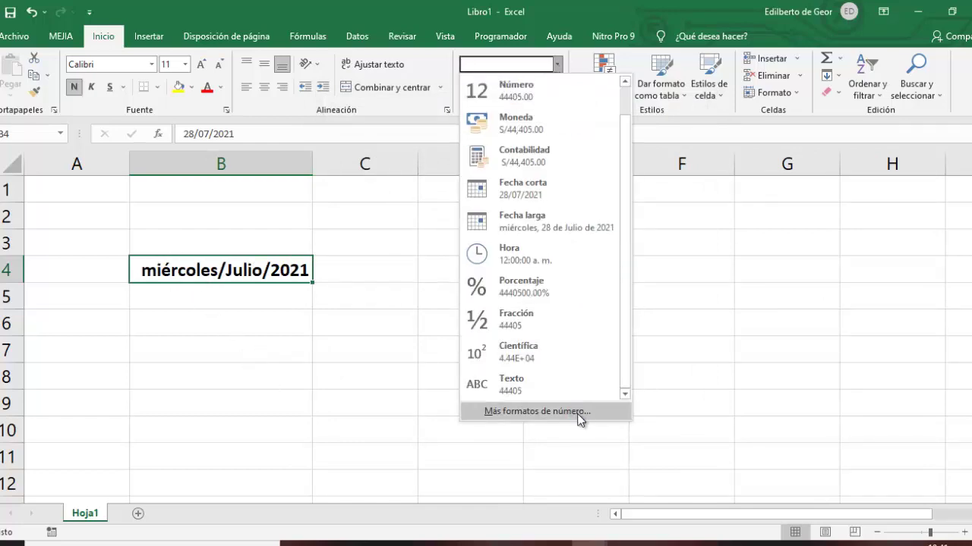
click(581, 411)
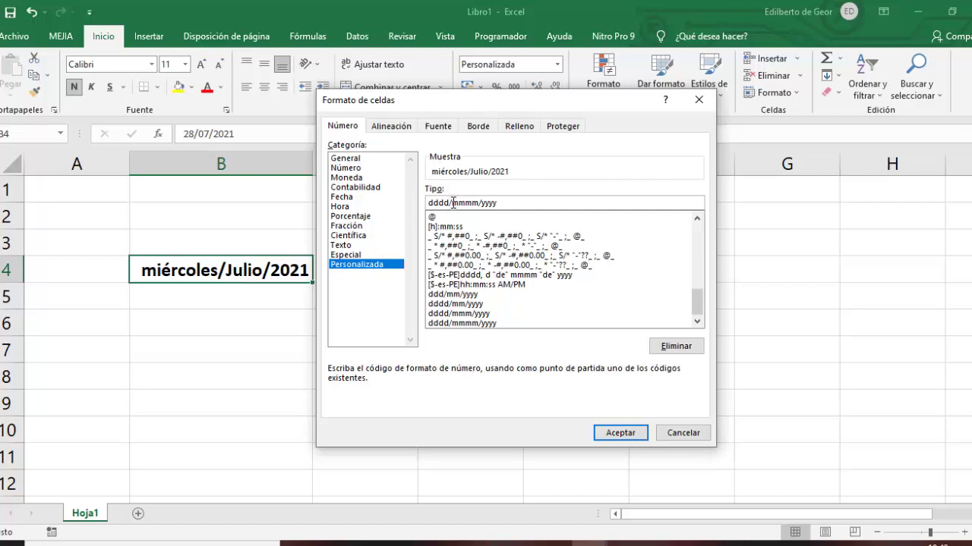
key(BackSpace)
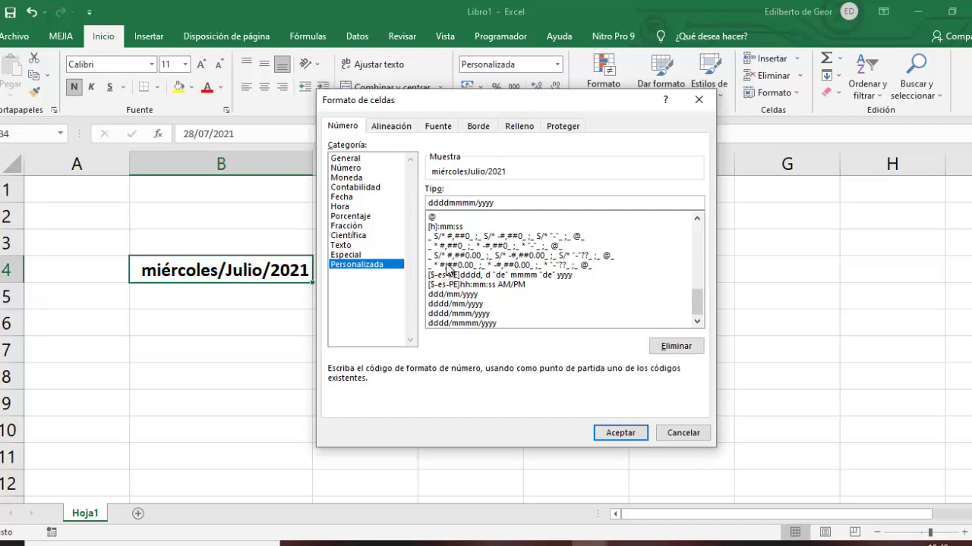
text(-)
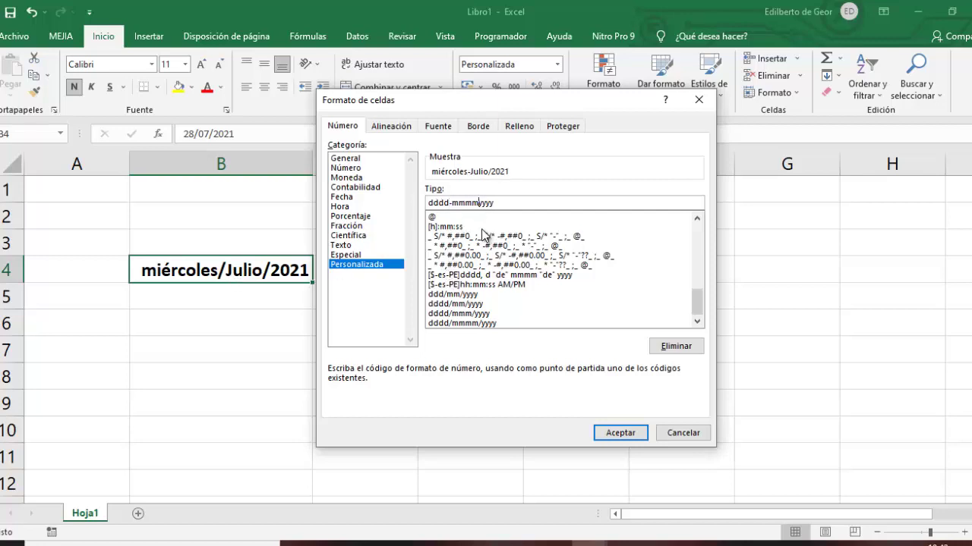
click(616, 430)
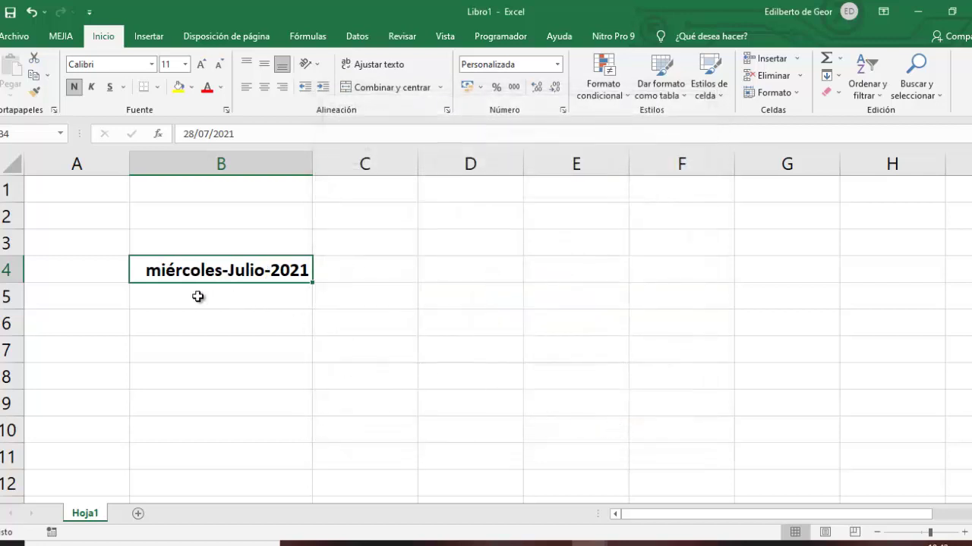
Step: Apply the long Spanish date code [$-es-PE]dddd, d "de" mmmm "de" yyyy to B4
click(559, 66)
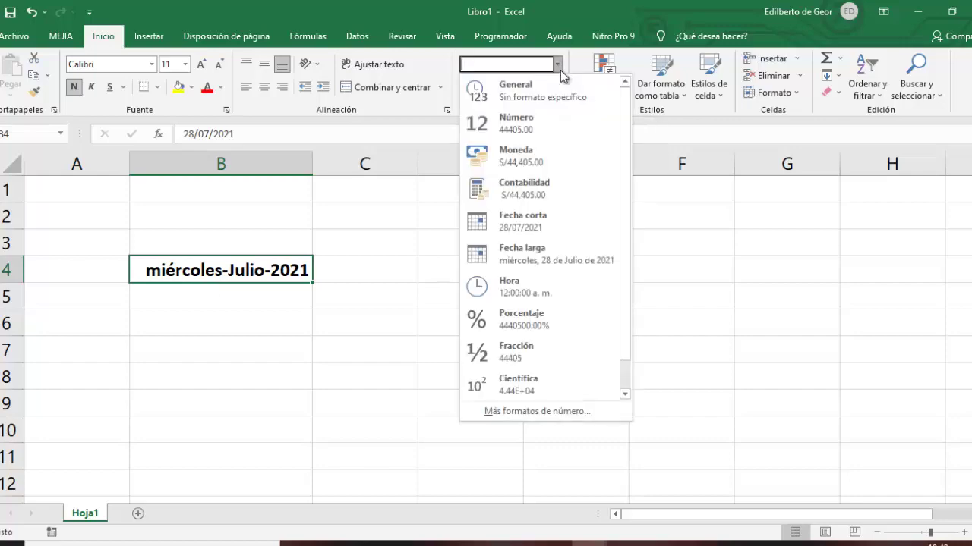
click(520, 413)
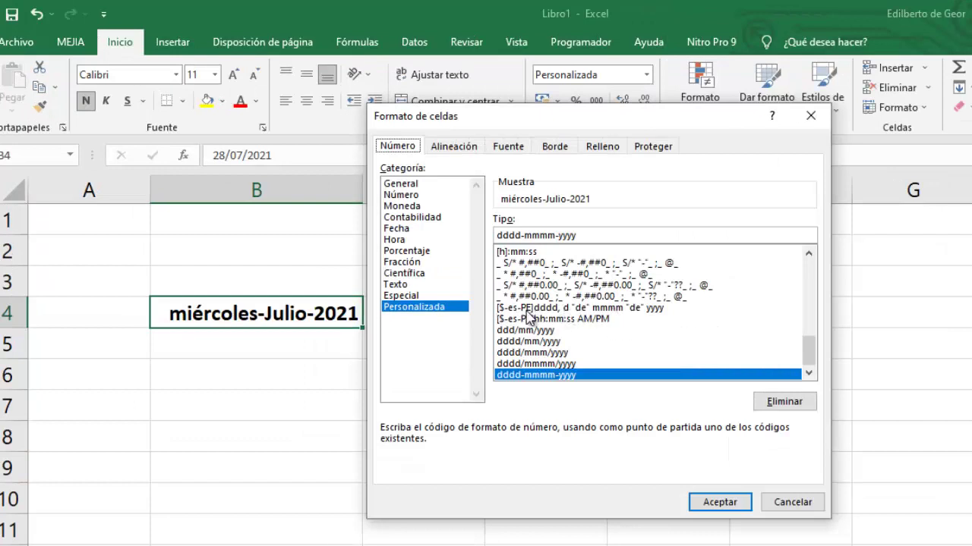
click(538, 308)
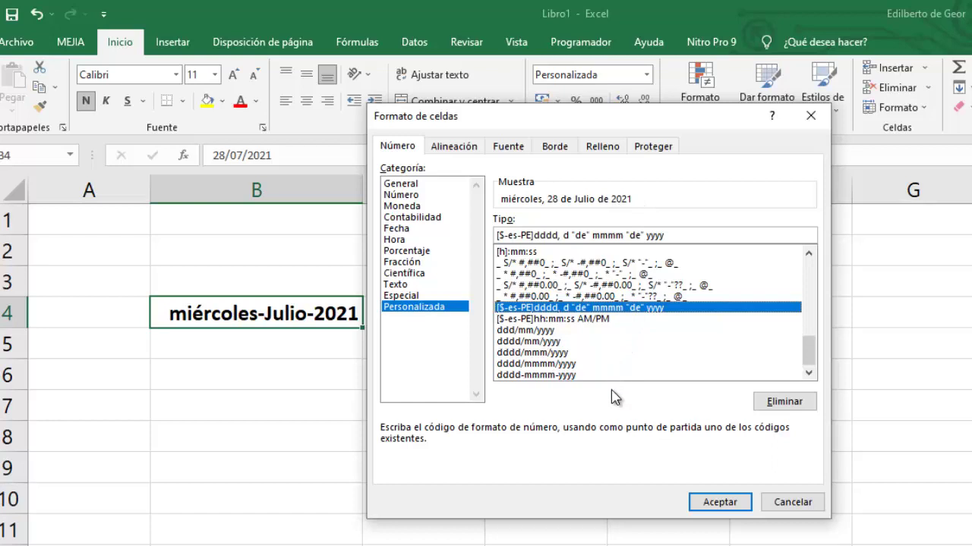
click(717, 504)
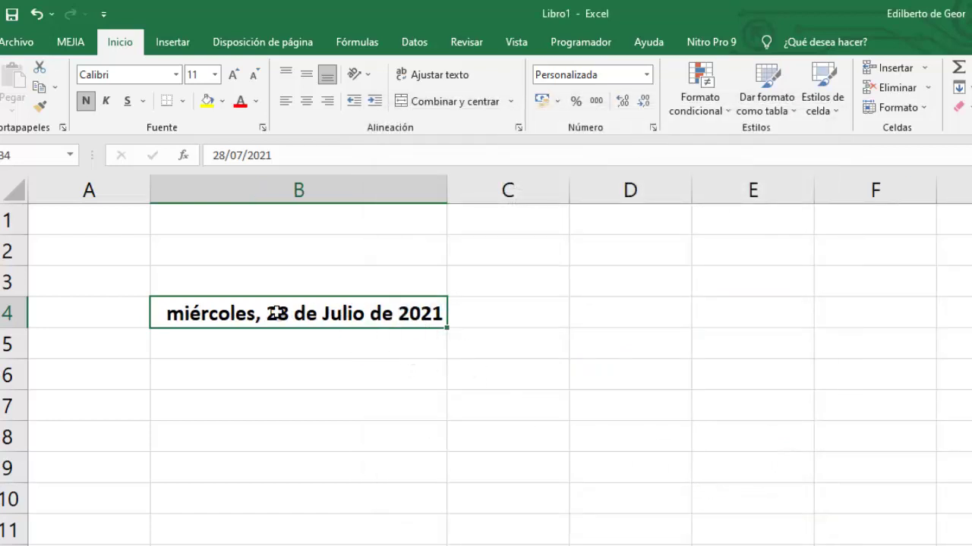
click(40, 106)
Step: Copy B4's format onto B5:B11, then enter 29-7-21 in B5 and 25-04-2050 in B6
drag(283, 351, 306, 530)
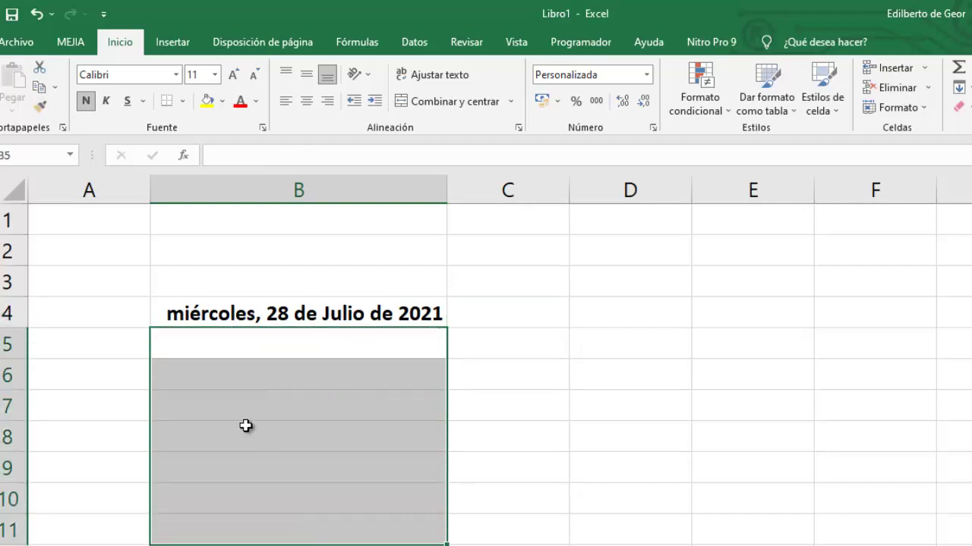
drag(310, 529, 219, 341)
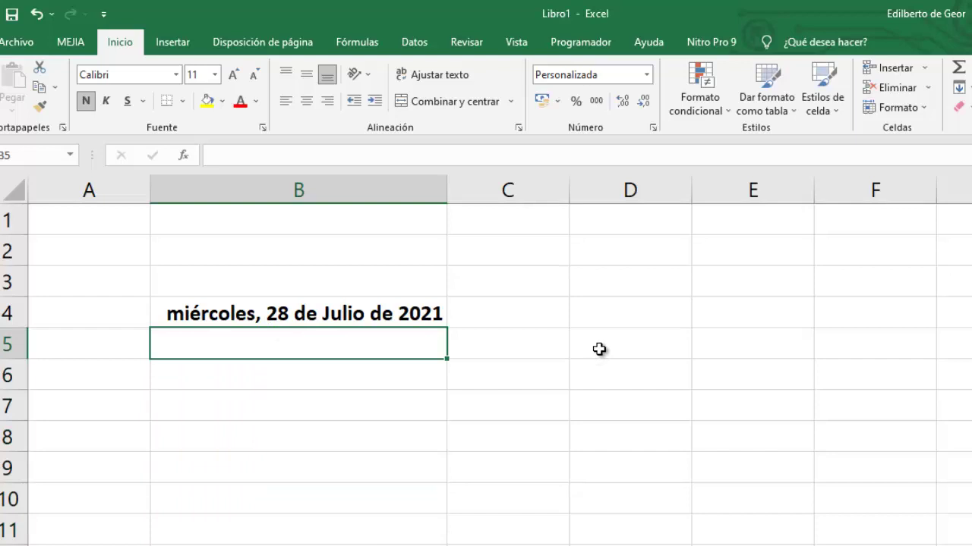
text(29-)
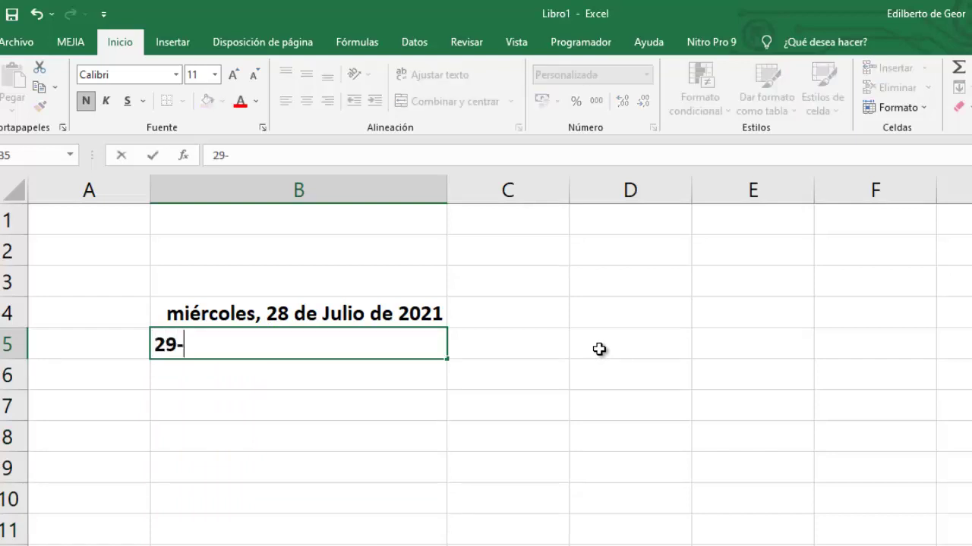
text(7)
text(-21)
key(Return)
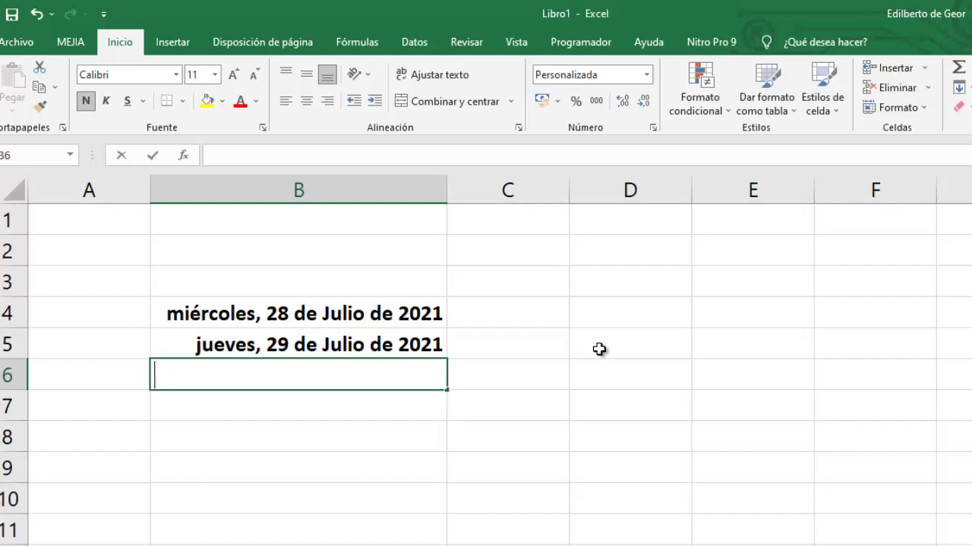
text(25-)
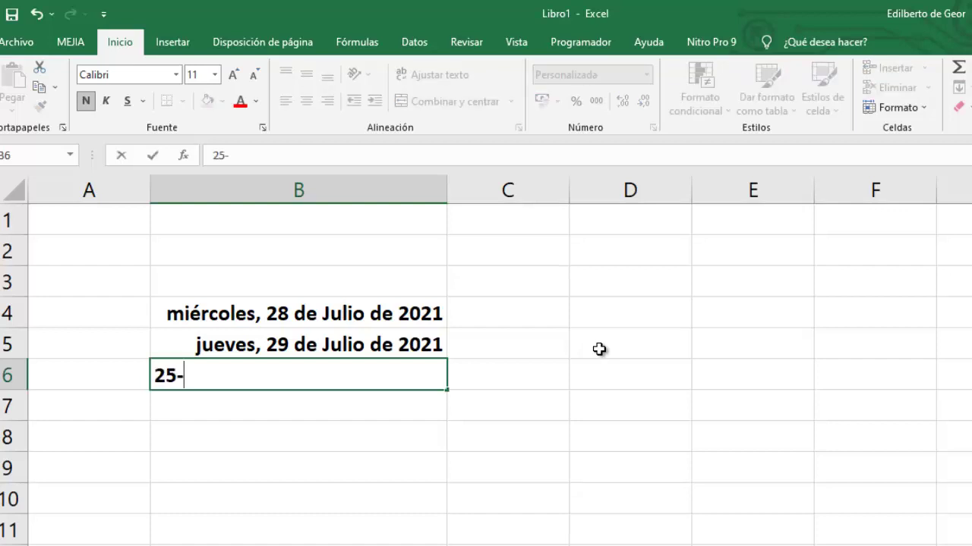
text(04-)
text(20 50)
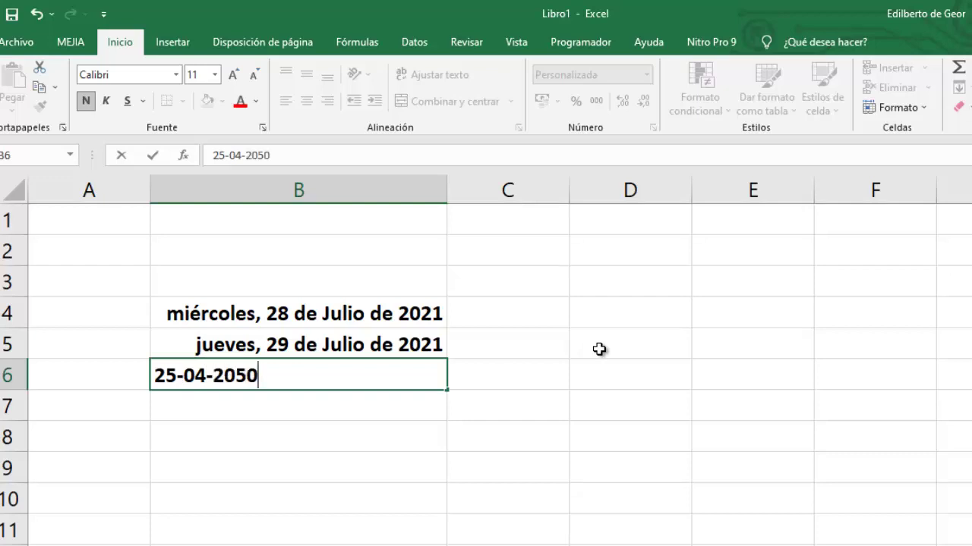
key(Return)
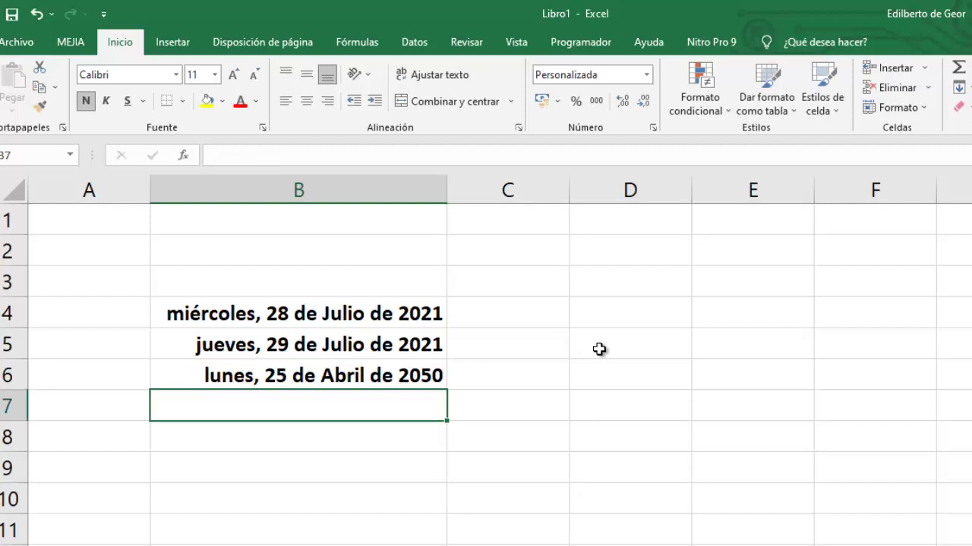
click(557, 65)
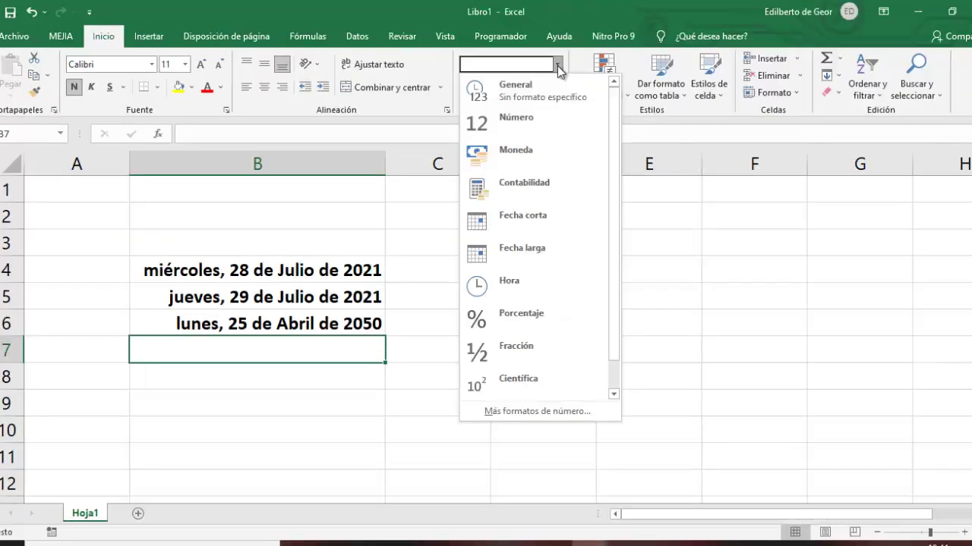
scroll(569, 317, down, 1)
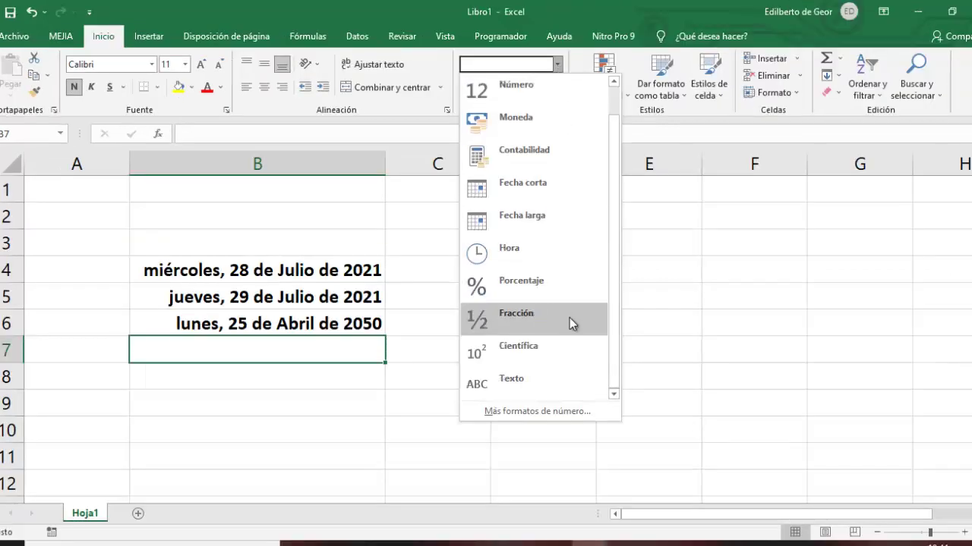
click(538, 411)
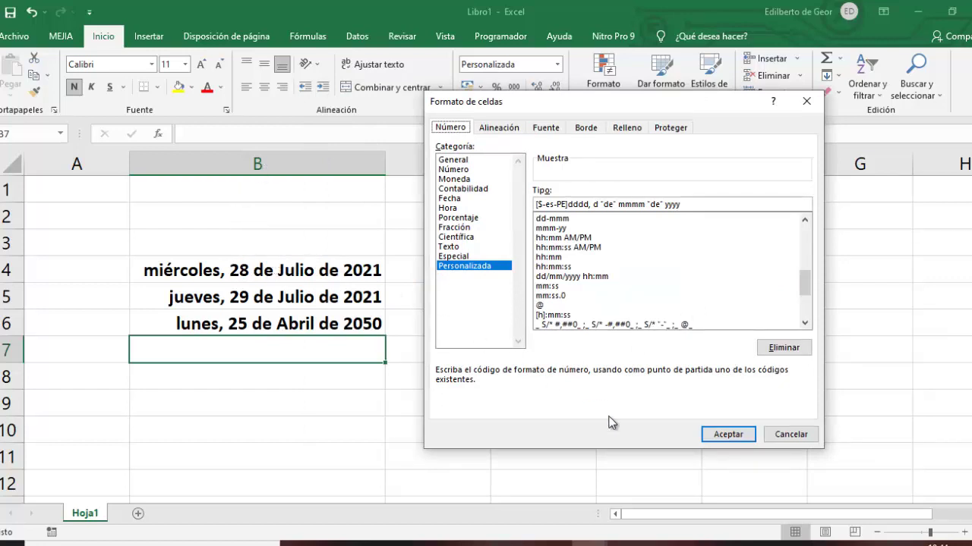
click(790, 437)
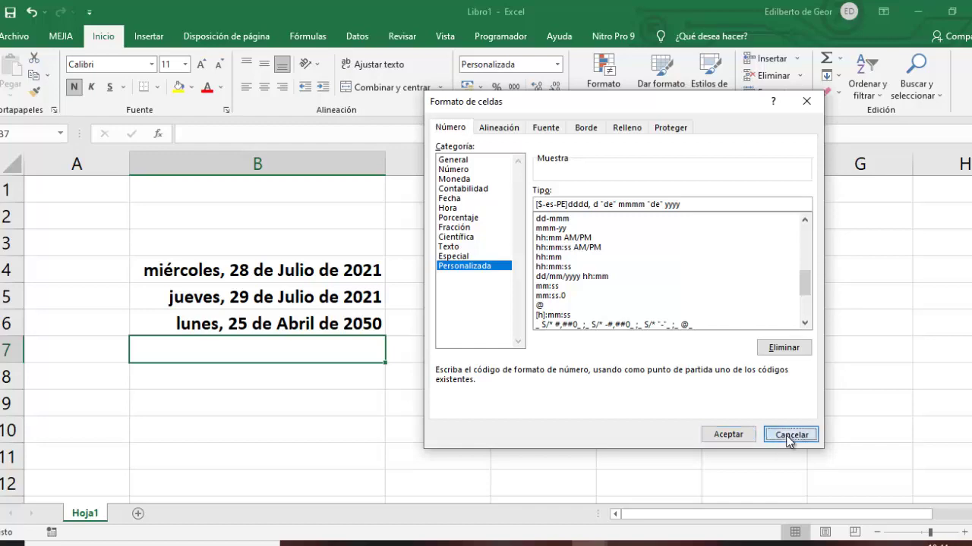
click(490, 420)
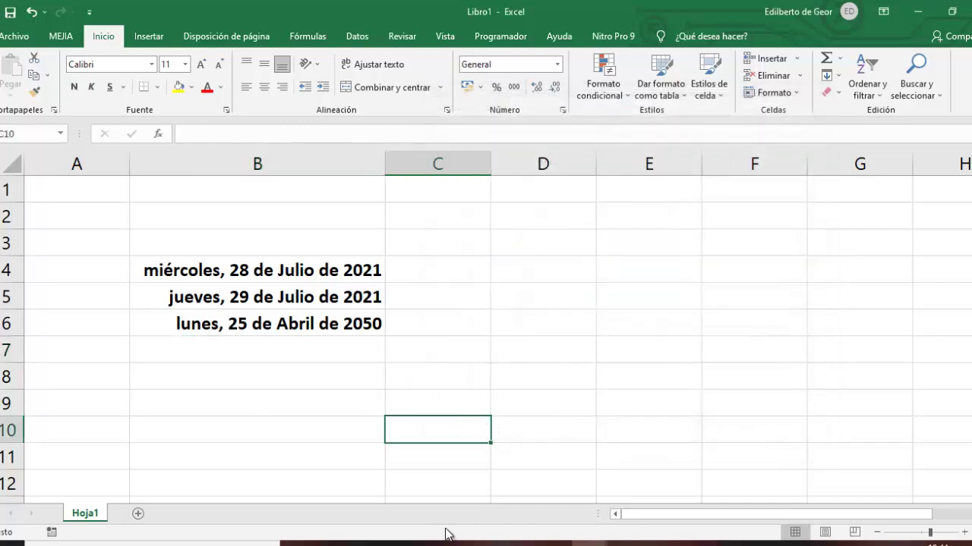
Step: Switch to the Chrome window showing the YouTube channel's Vídeos page
mouse_move(443, 543)
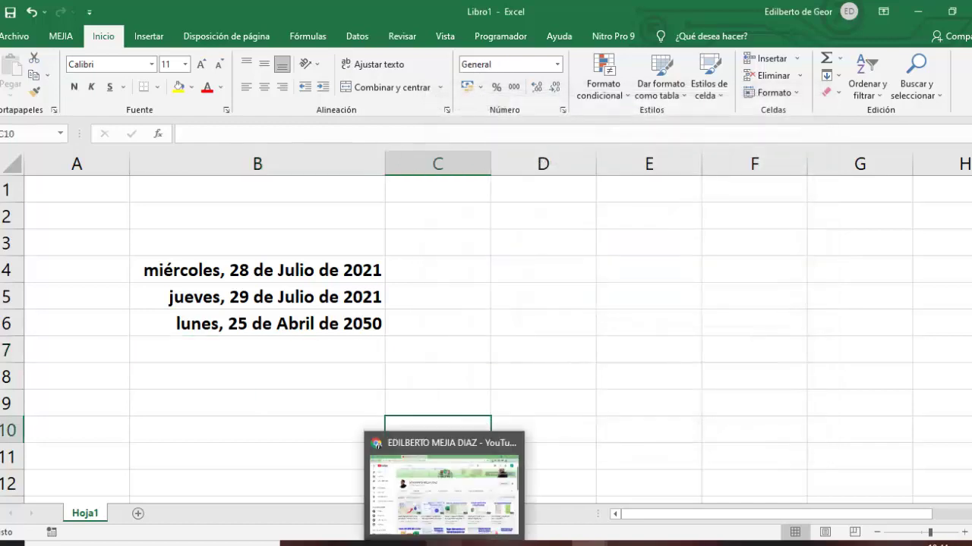
click(442, 486)
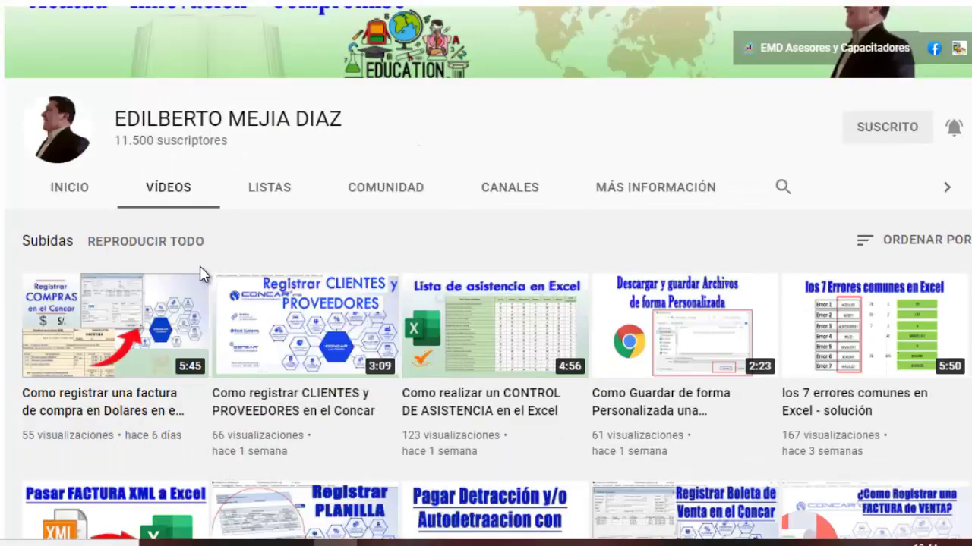